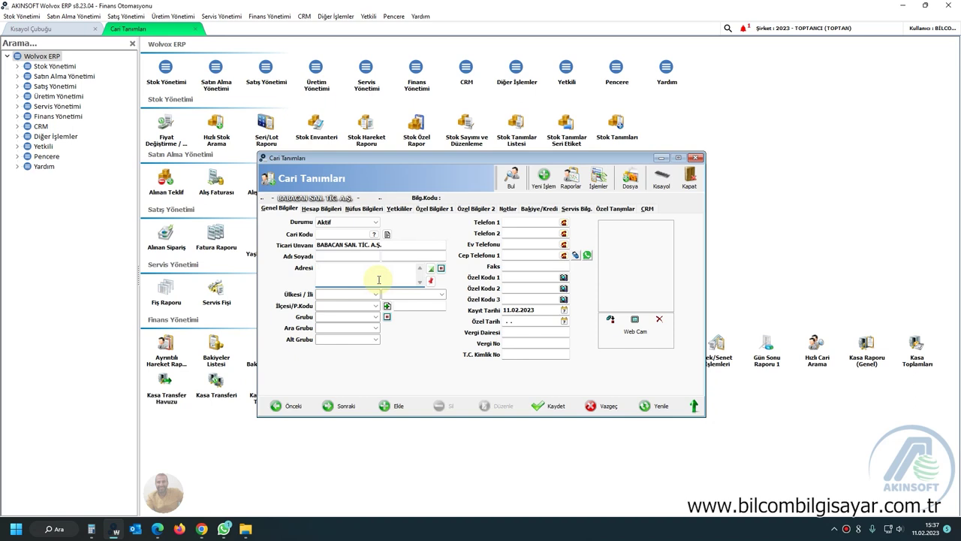
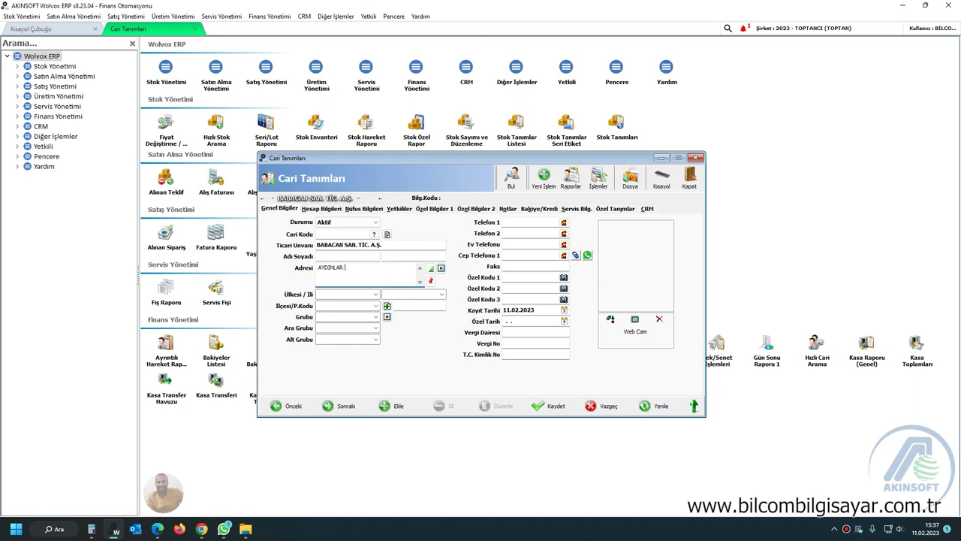
Set country TÜRKİYE, province Ankara, district Altındağ, and customer group FİRMALAR.
click(375, 294)
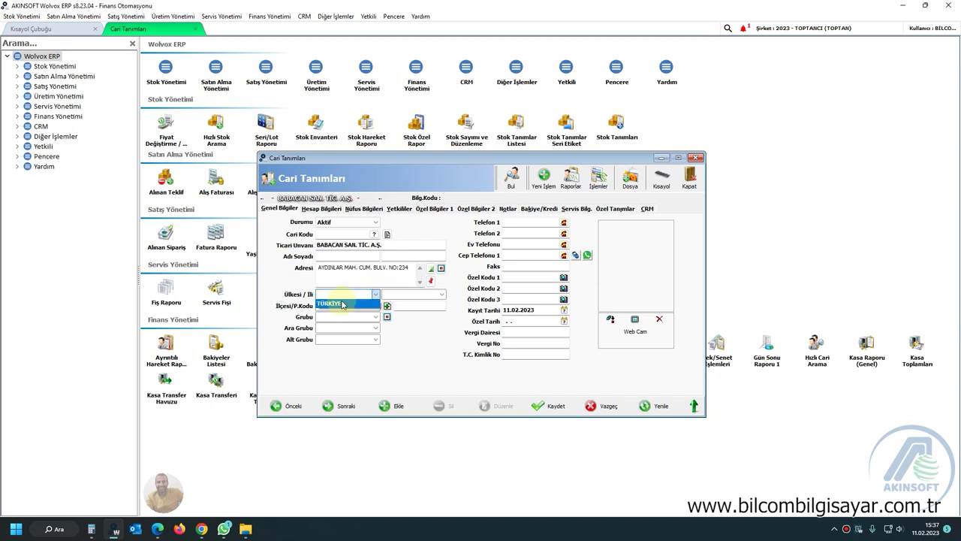
click(334, 303)
click(443, 295)
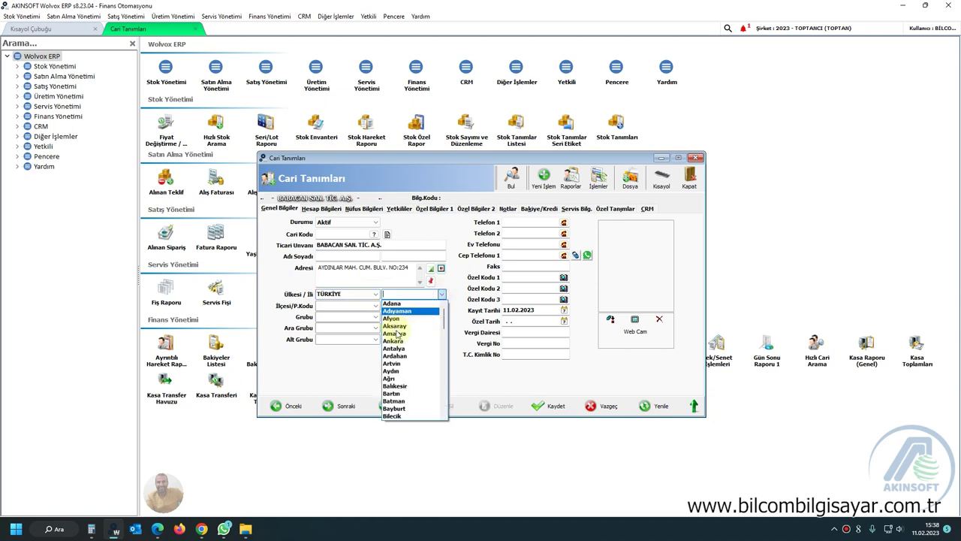
click(403, 342)
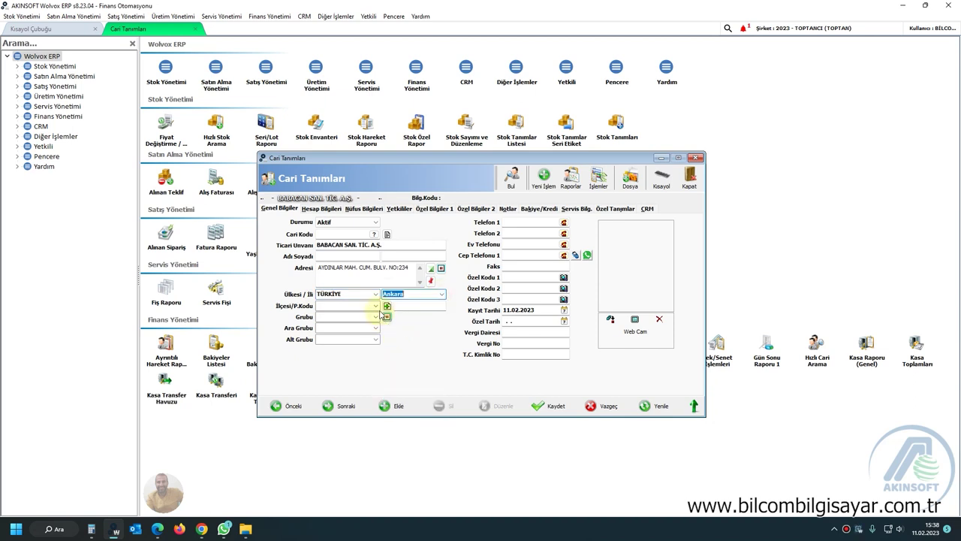
click(376, 306)
click(358, 322)
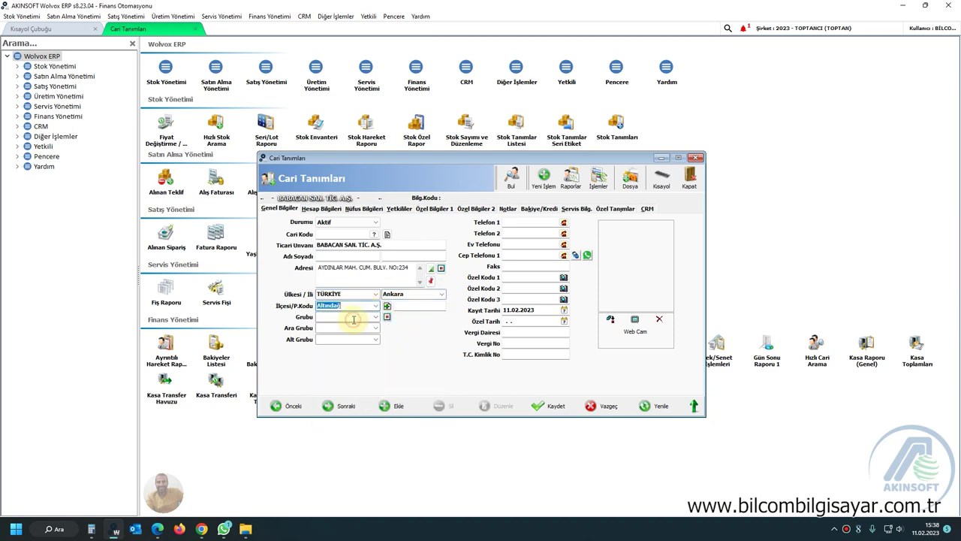
click(377, 317)
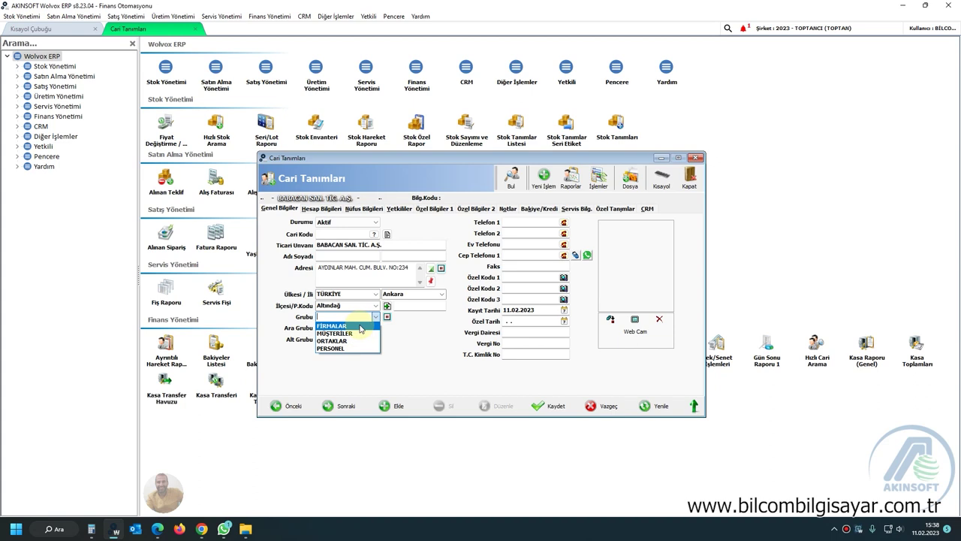
click(360, 327)
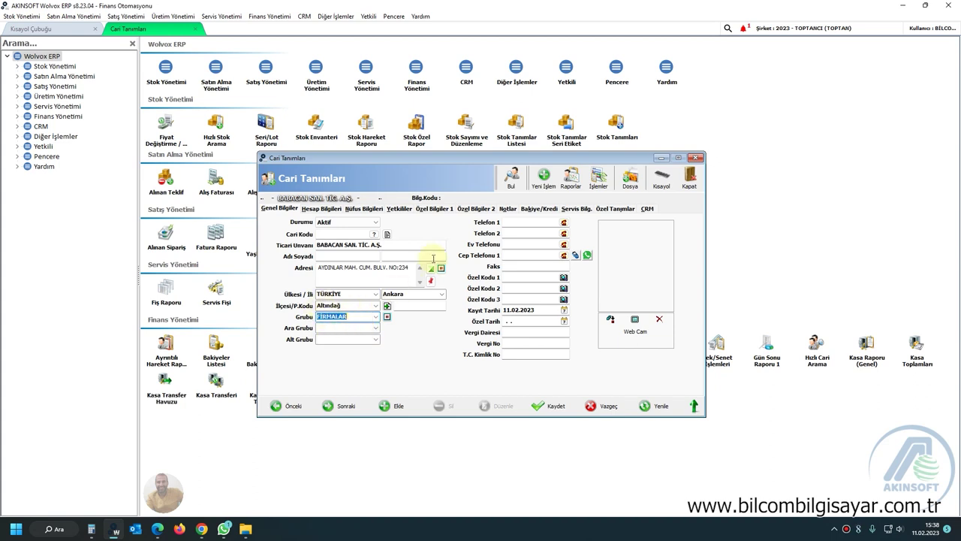
Enter the company's main phone number in Telefon 1.
click(530, 222)
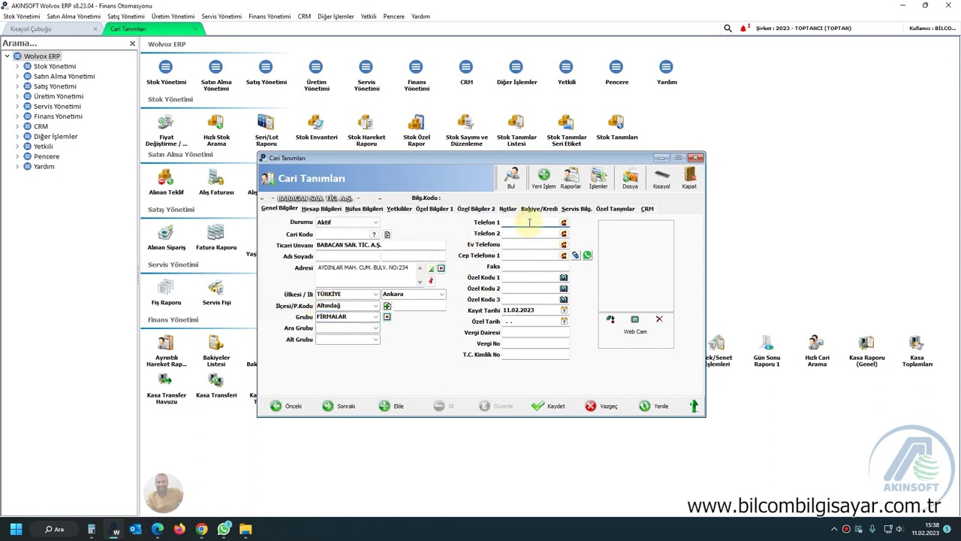
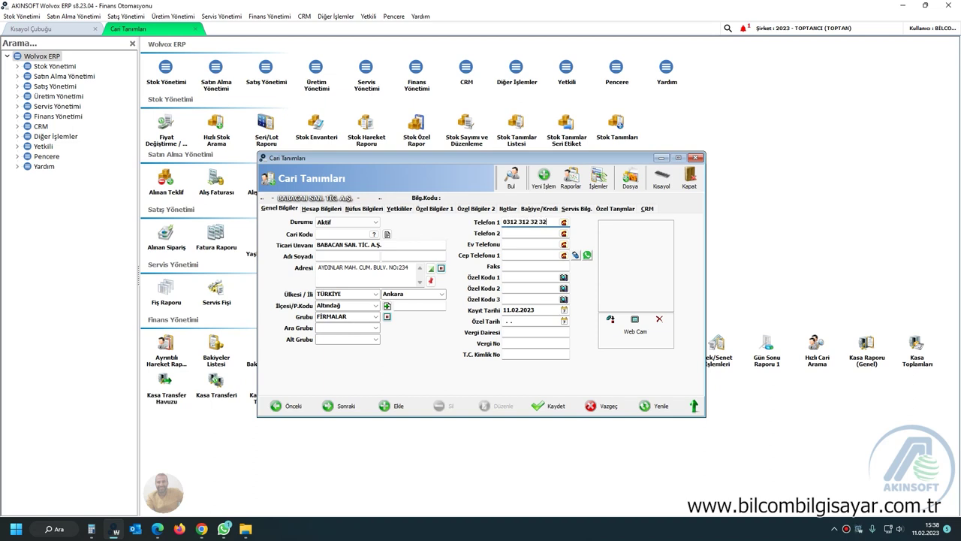
click(519, 256)
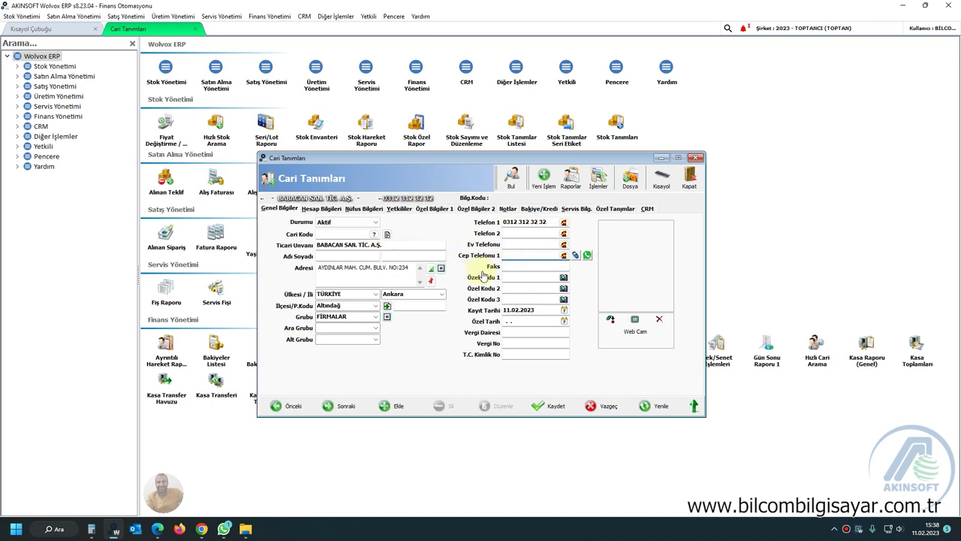
Enter ALTINDAĞ as the tax office in Vergi Dairesi.
click(521, 331)
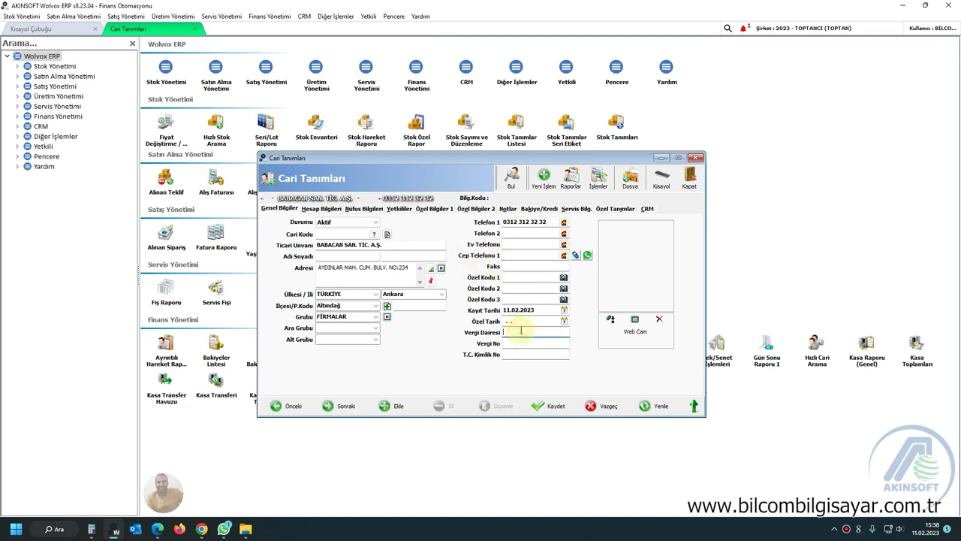
text(ALTINDAĞ)
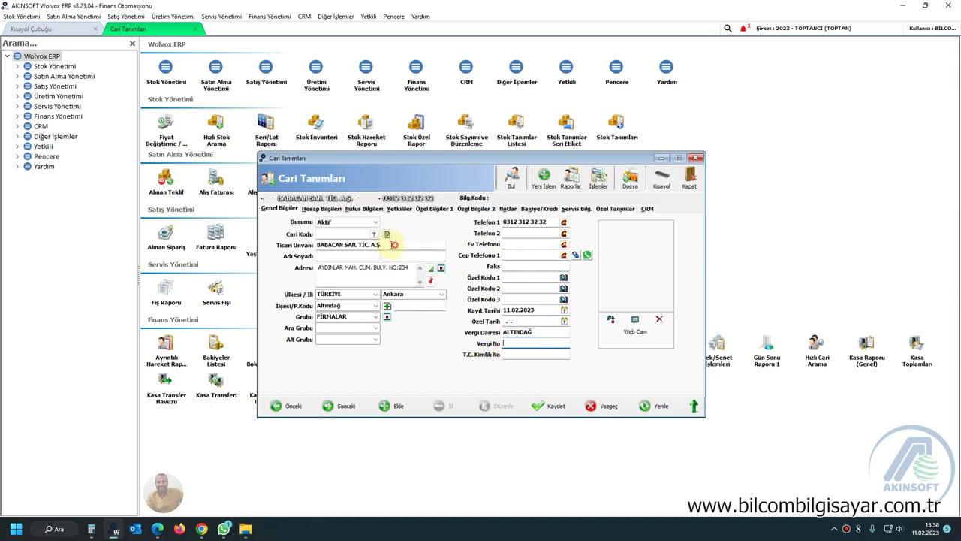
drag(391, 245, 362, 244)
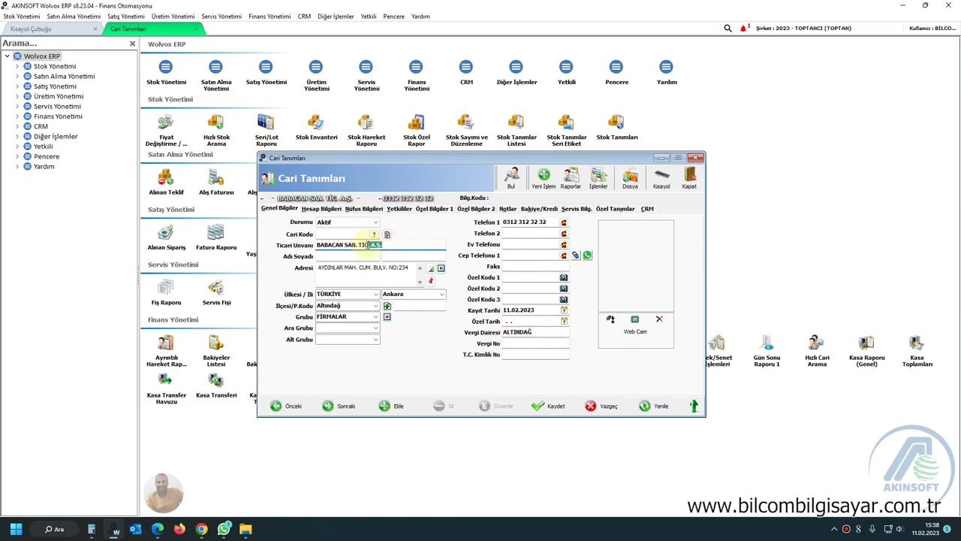
click(514, 342)
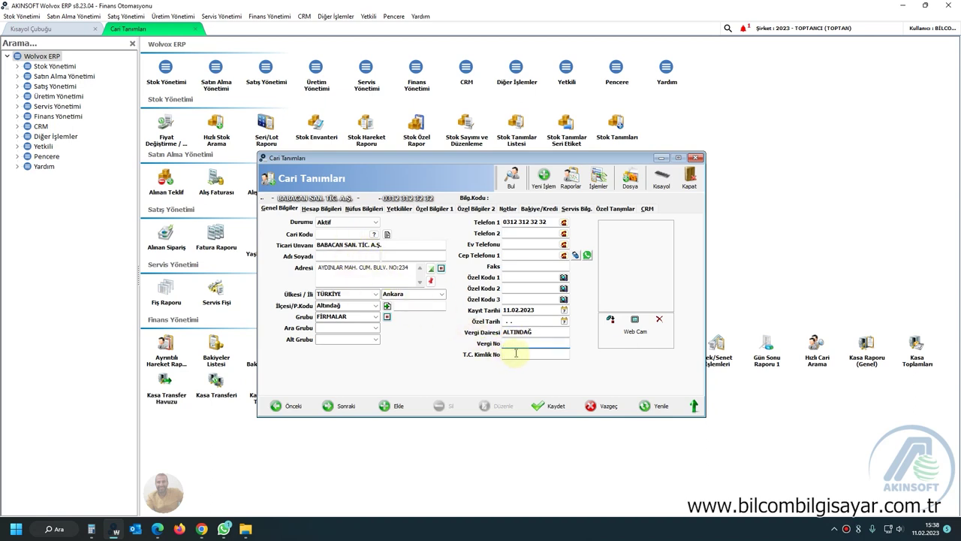
Fill in the company's tax number in Vergi No and save the customer card.
click(517, 353)
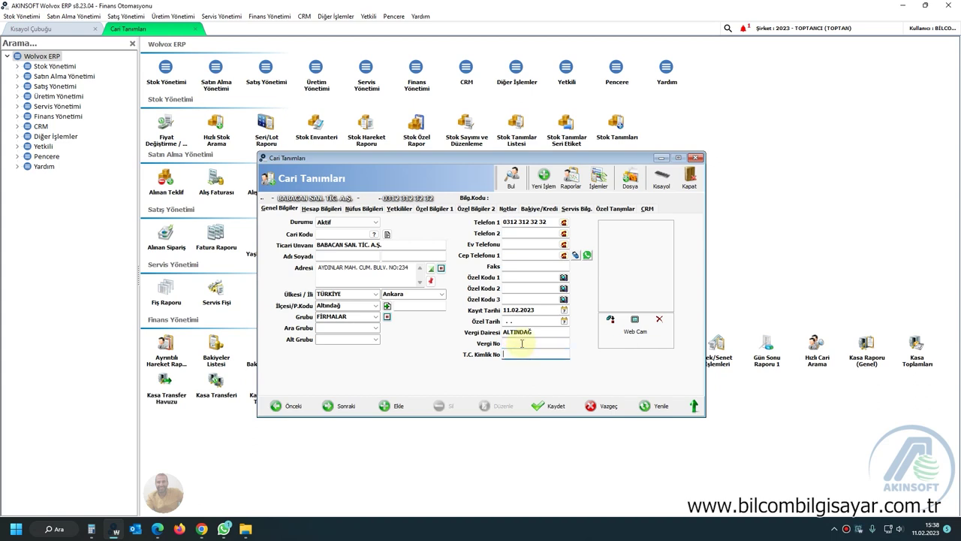
key(shift+Tab)
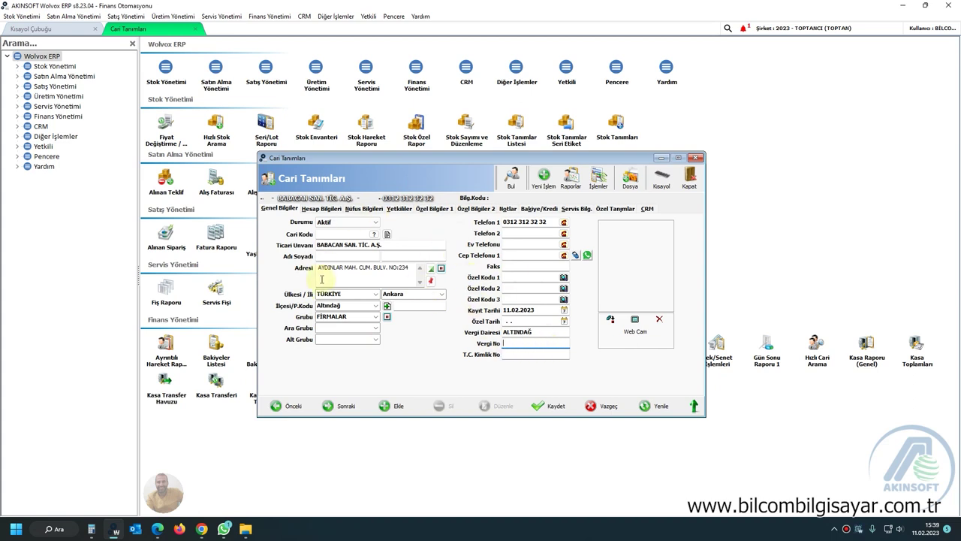
click(518, 354)
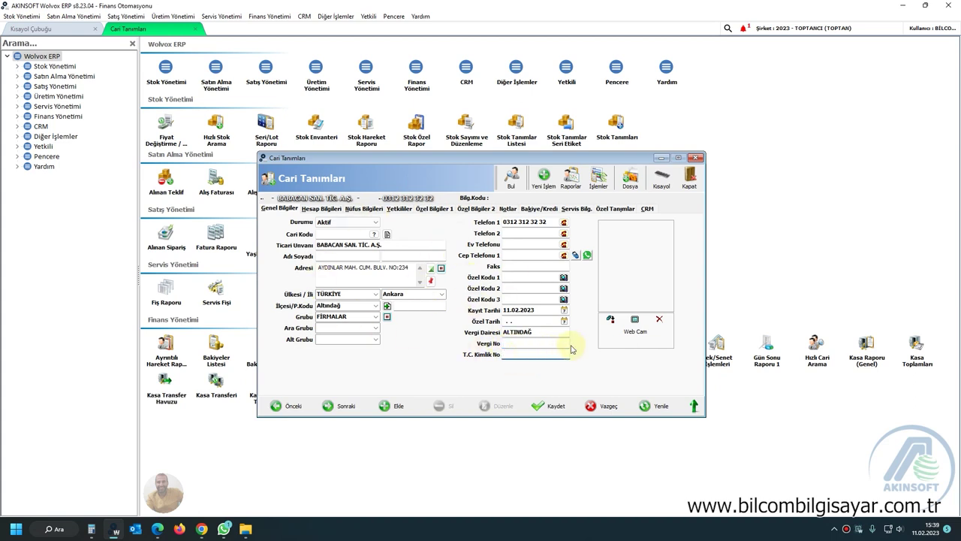
click(568, 343)
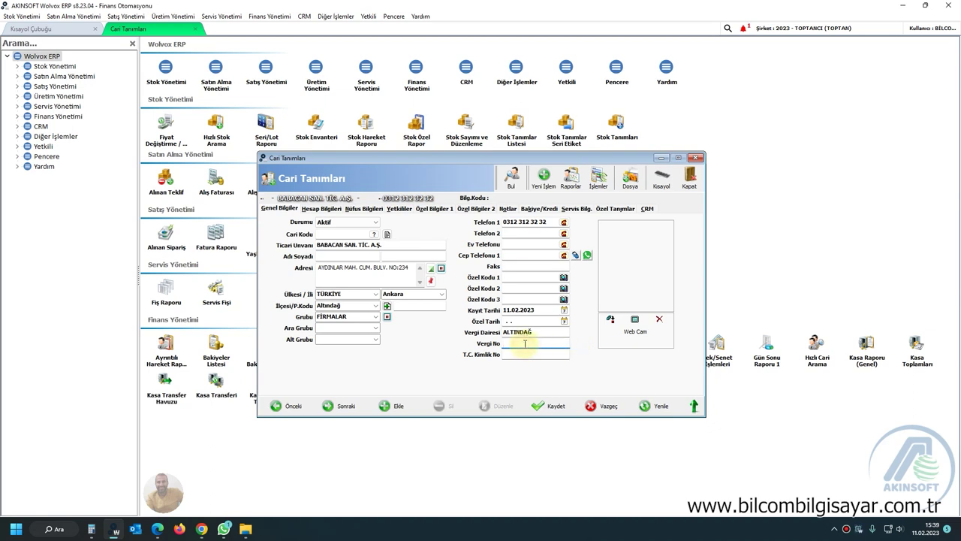
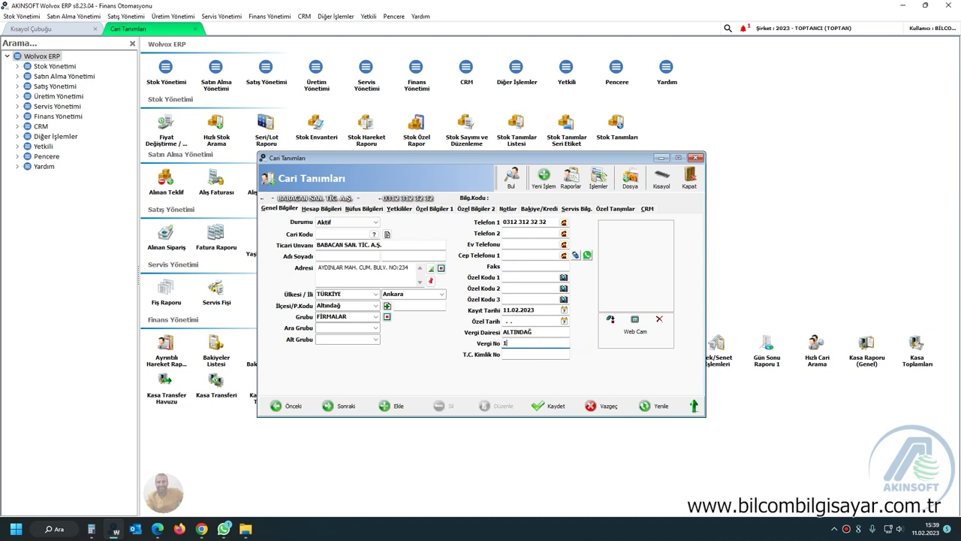
key(Tab)
click(549, 407)
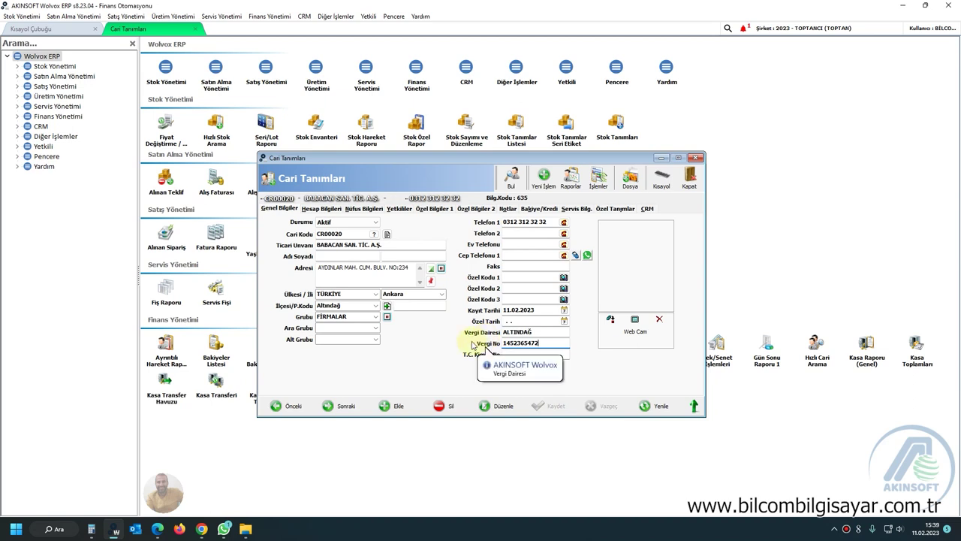
On Hesap Bilgileri, enable İskonto 1 and set the first discount to 10 %.
click(323, 209)
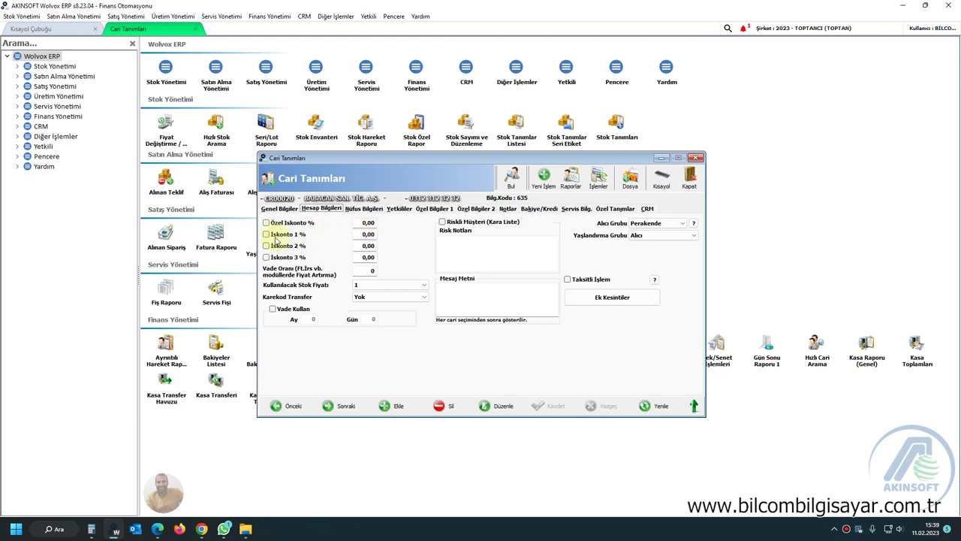
click(282, 235)
click(359, 234)
key(BackSpace)
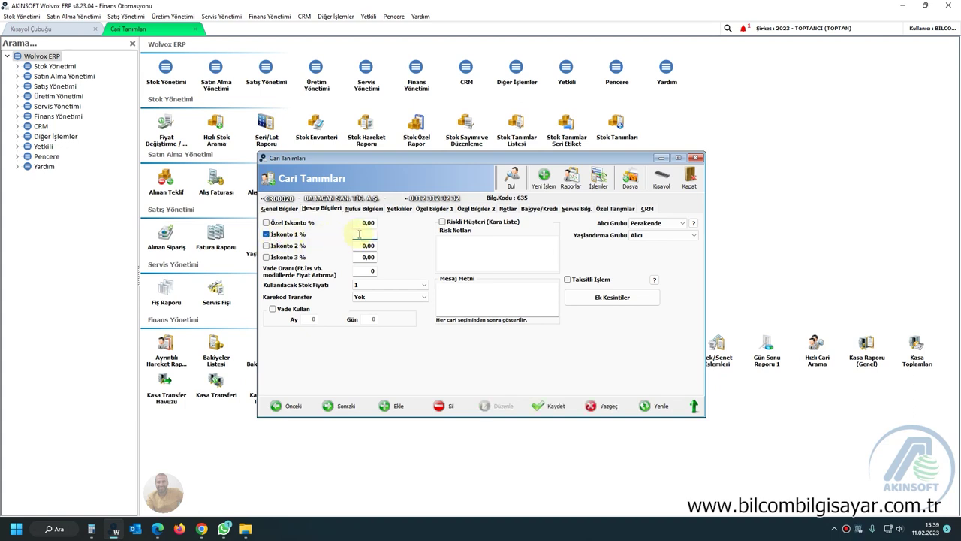
text(10)
Enable Vade Kullan with a 15-day term and tick Riskli Müşteri (Kara Liste).
click(293, 310)
click(368, 318)
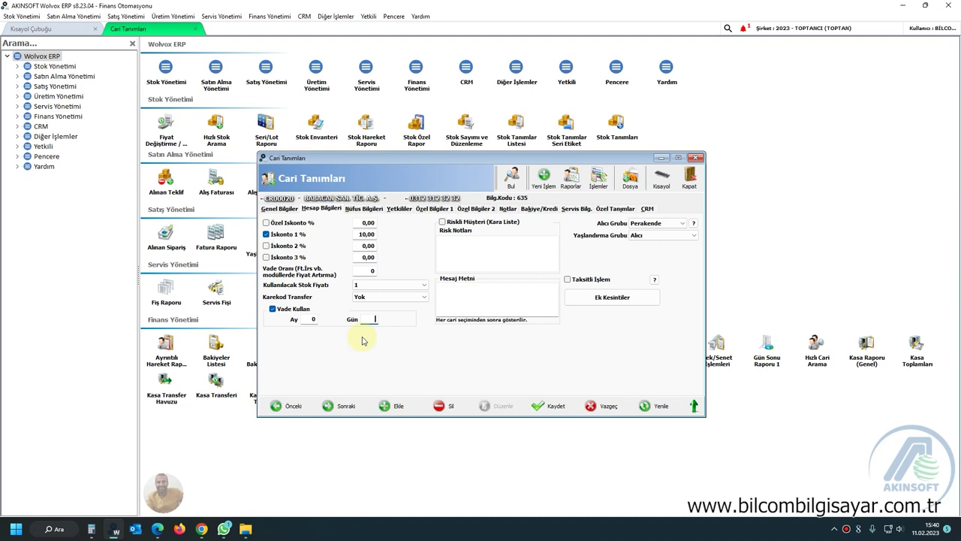
text(15)
click(478, 250)
click(442, 222)
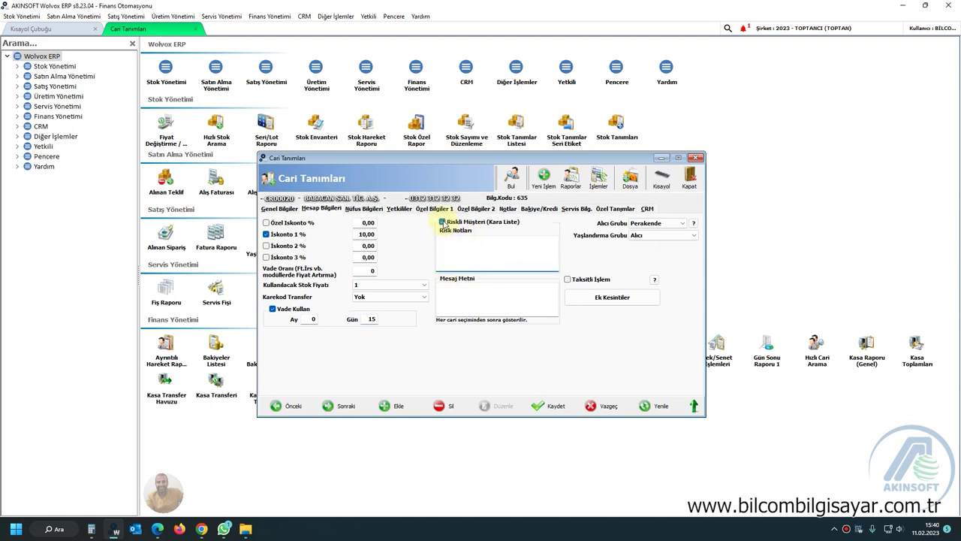
Untick Riskli Müşteri (Kara Liste) and focus the Mesaj Metni box.
click(442, 223)
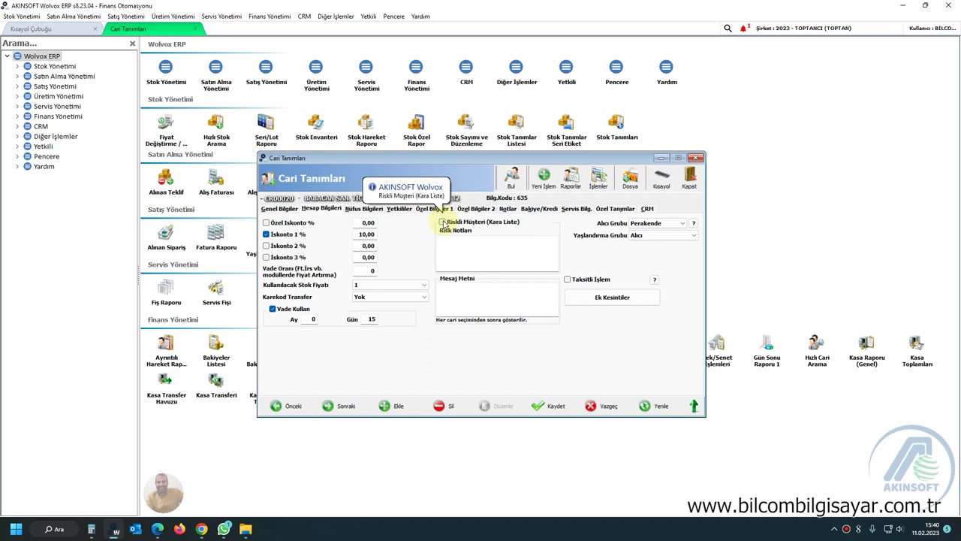
click(478, 298)
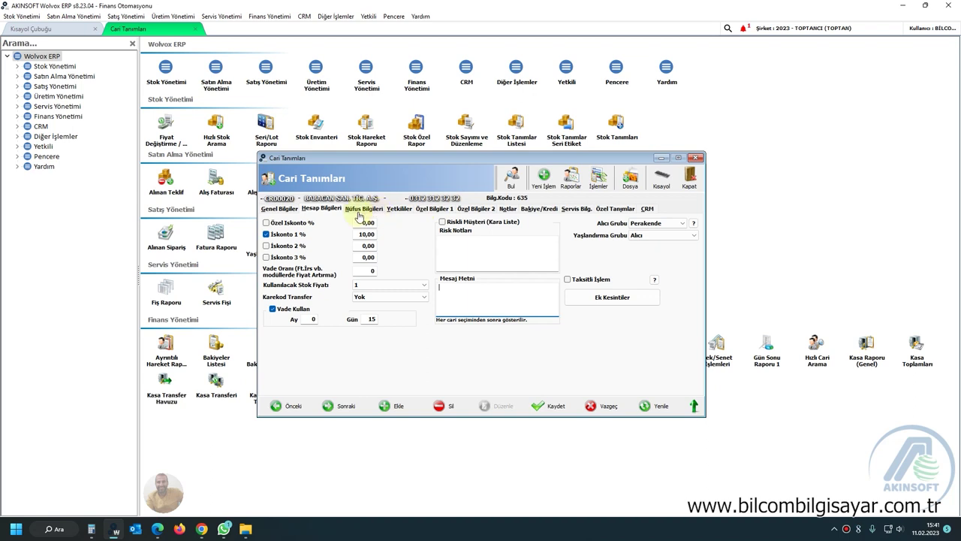
Review the Nüfus Bilgileri, Yetkililer and Notlar pages, then save the card with Kaydet.
click(368, 210)
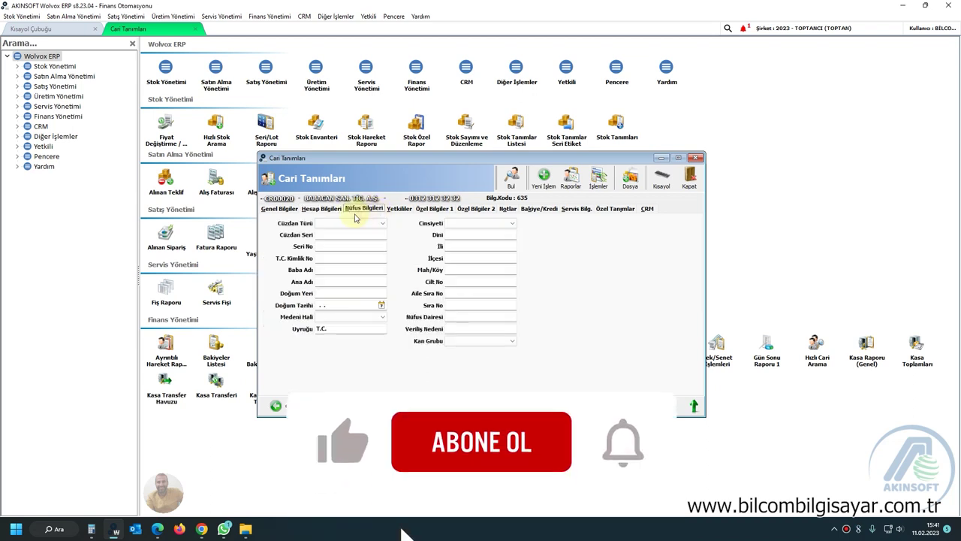
click(399, 210)
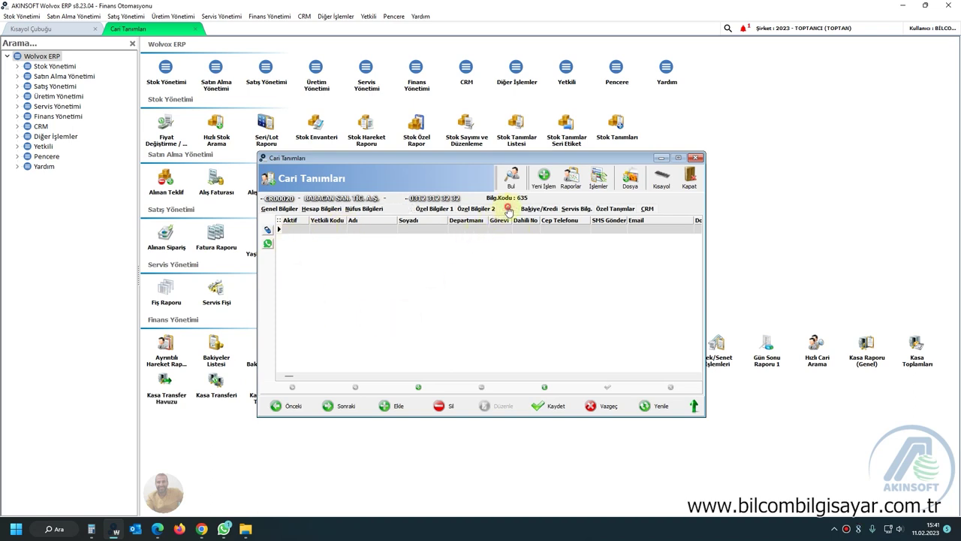
click(507, 208)
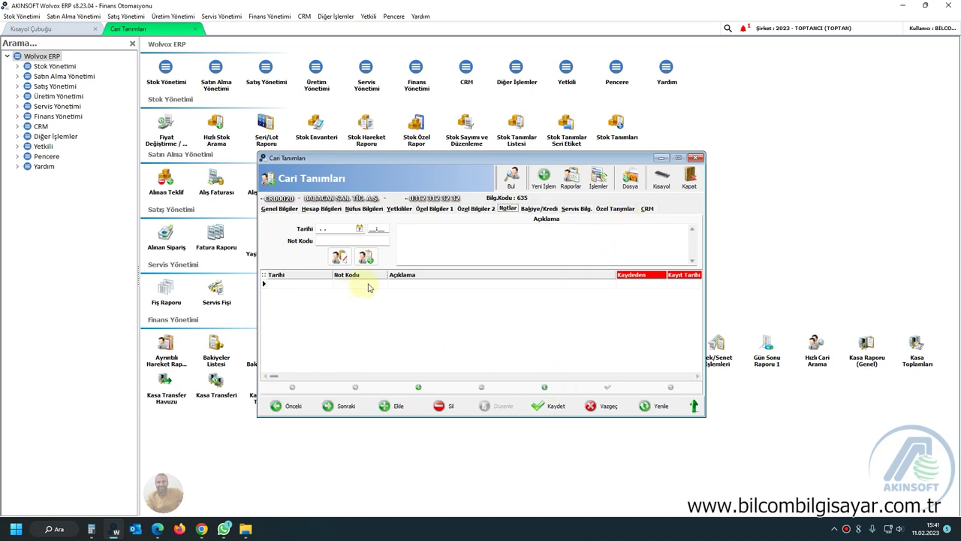
click(549, 406)
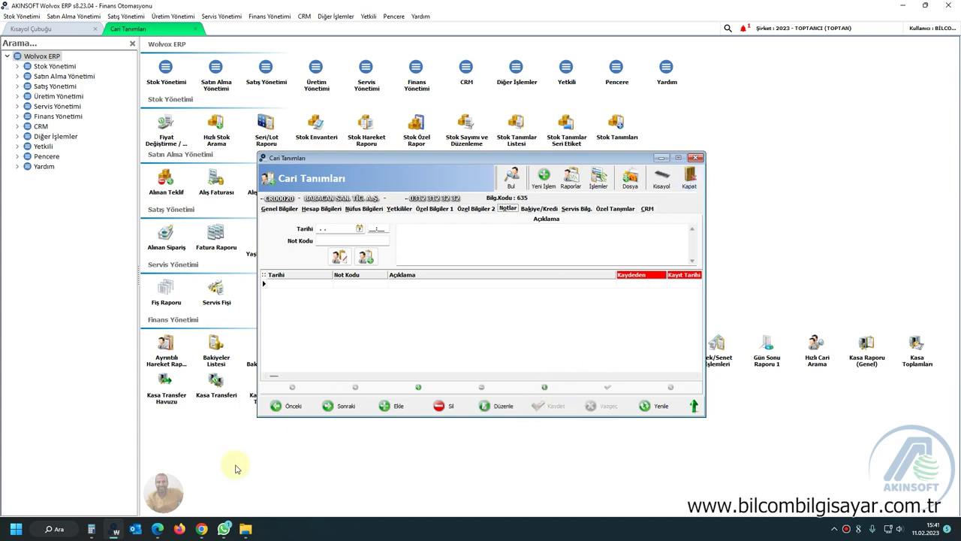